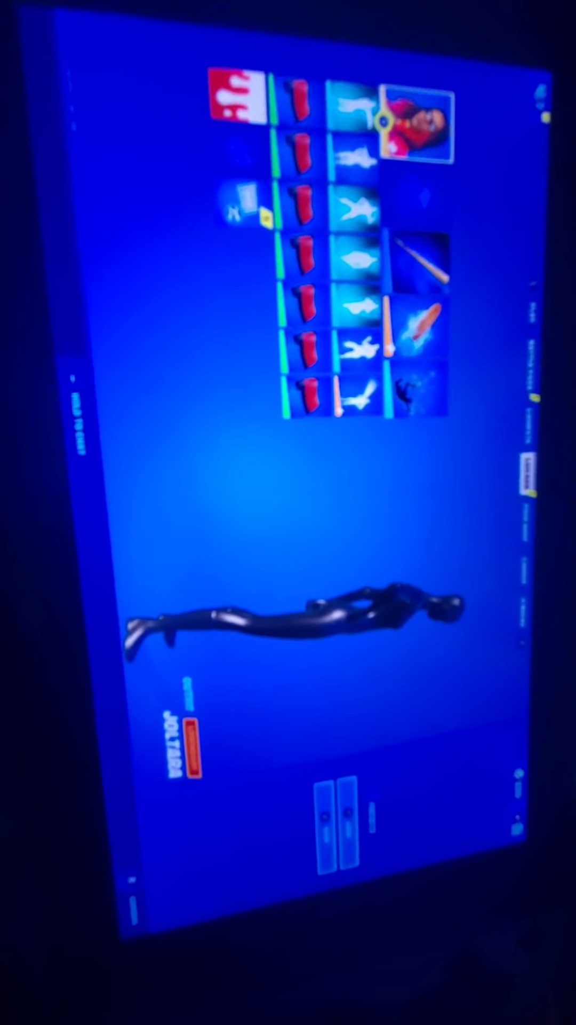
Step: Open the Locker's outfit collection, with the legendary Joltara skin highlighted
key("Return")
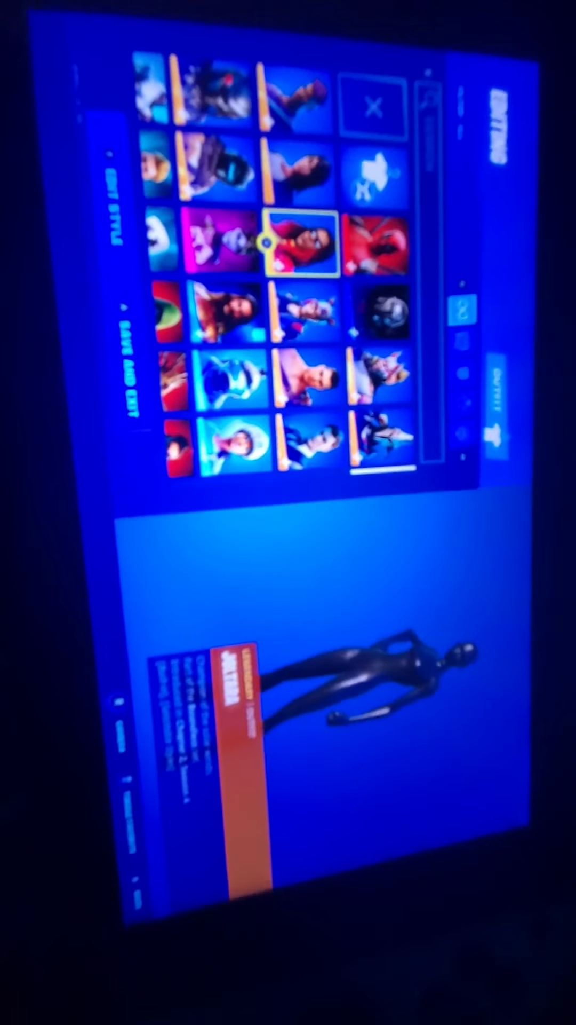